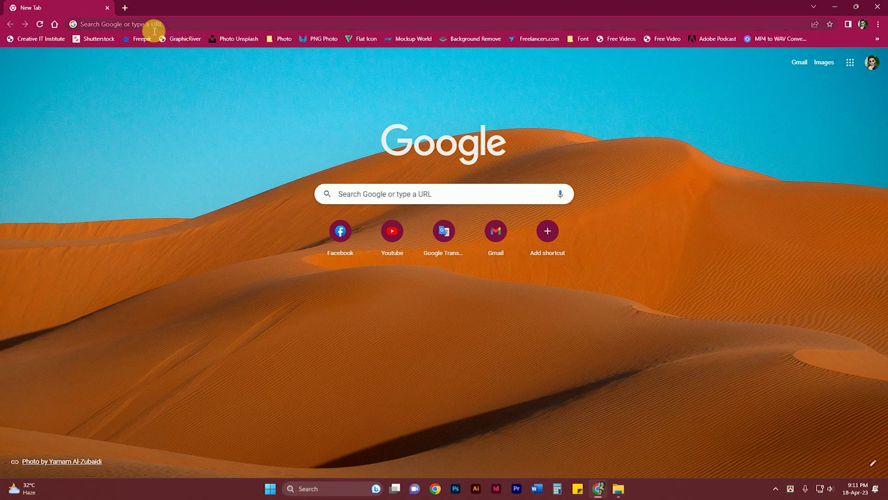
Search Google for 'gst admission' and open the official GST | Admission portal result.
{"action": "left_click", "coordinate": [154, 31]}
{"action": "type", "text": "g"}
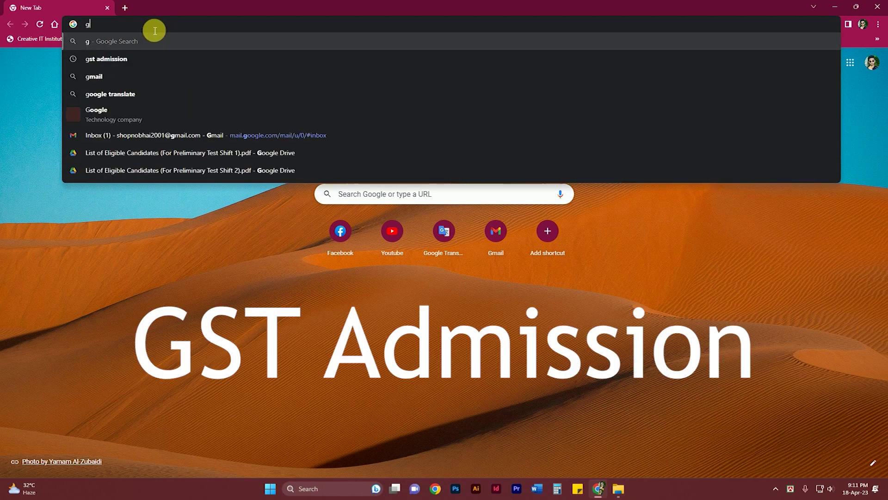
{"action": "type", "text": "st ad"}
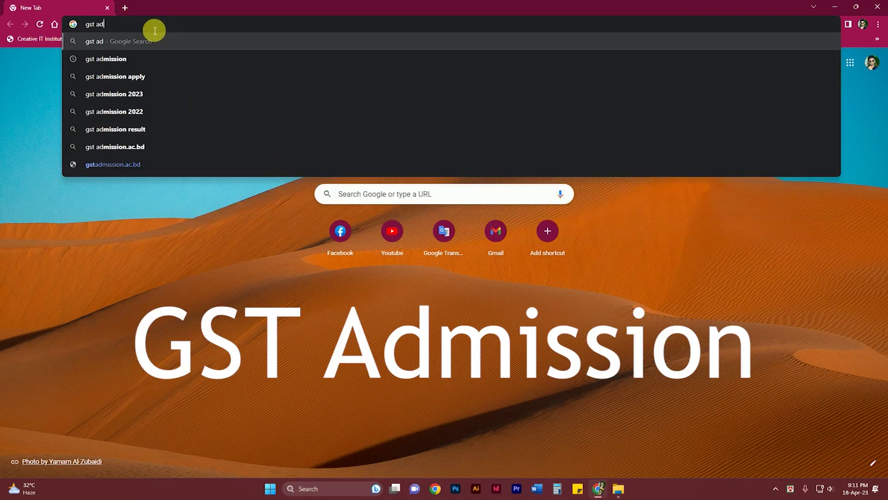
{"action": "left_click", "coordinate": [119, 60]}
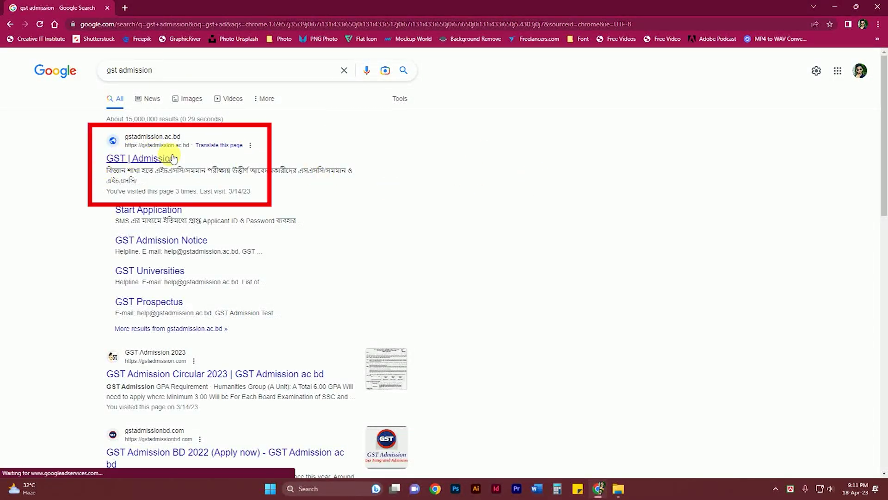
{"action": "left_click", "coordinate": [142, 160]}
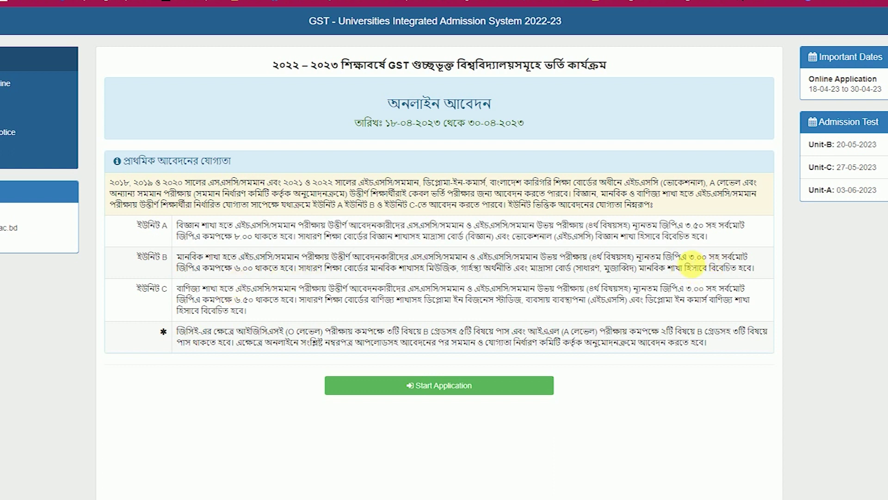
Highlight the Unit-B minimum GPA requirement in the eligibility notice.
{"action": "left_click_drag", "start_coordinate": [235, 269], "coordinate": [269, 270]}
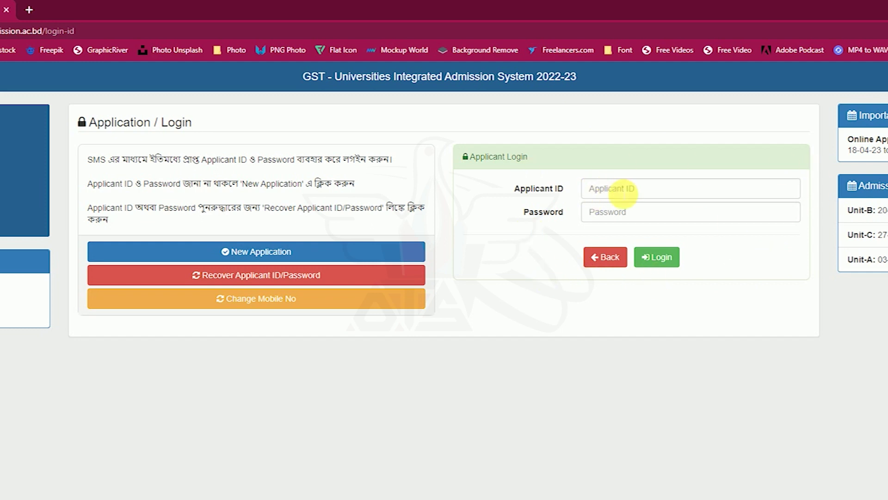
Start a new application and enter the HSC roll, board Mymensingh and passing year 2021.
{"action": "left_click", "coordinate": [615, 188]}
{"action": "left_click", "coordinate": [596, 217]}
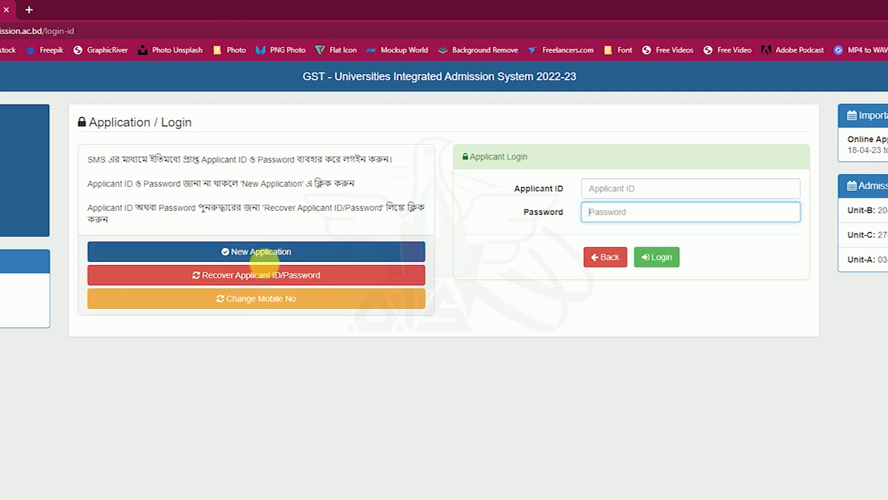
{"action": "left_click", "coordinate": [267, 252]}
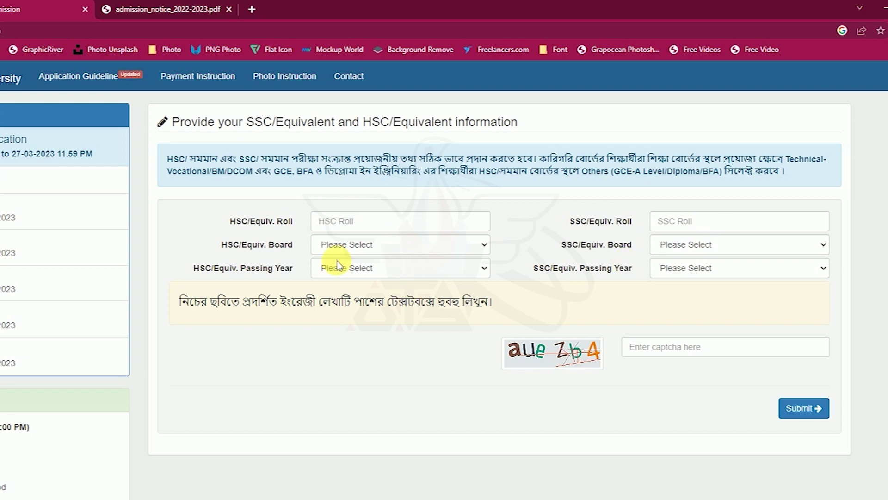
{"action": "left_click", "coordinate": [356, 226]}
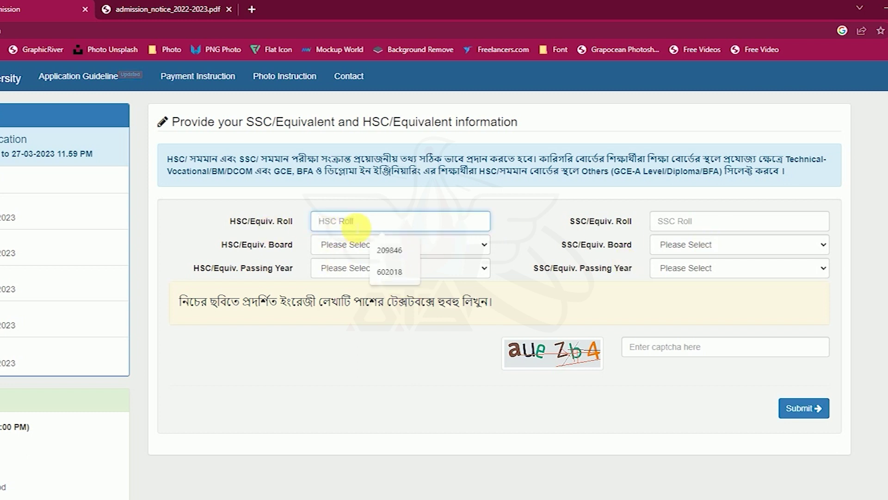
{"action": "left_click", "coordinate": [383, 245]}
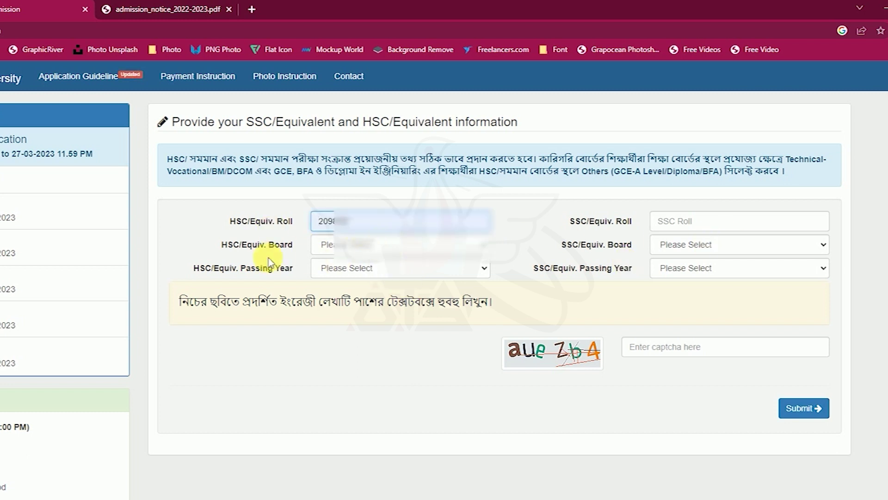
{"action": "left_click", "coordinate": [343, 244]}
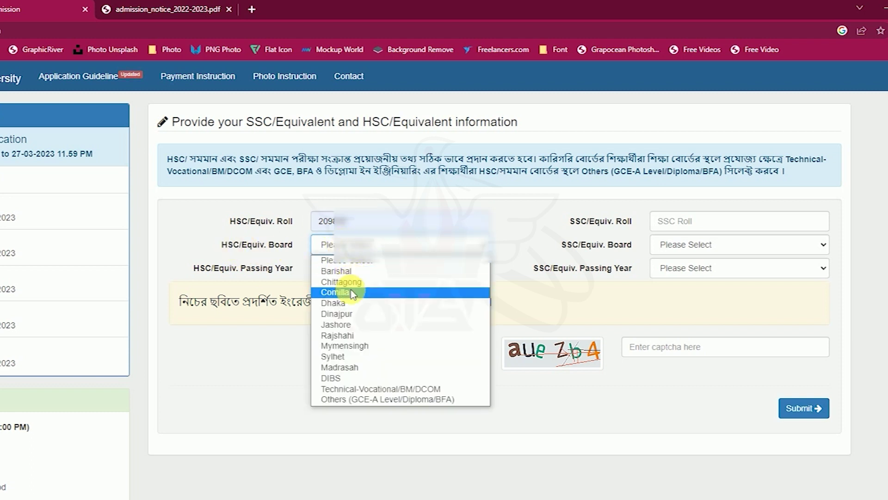
{"action": "left_click", "coordinate": [345, 346]}
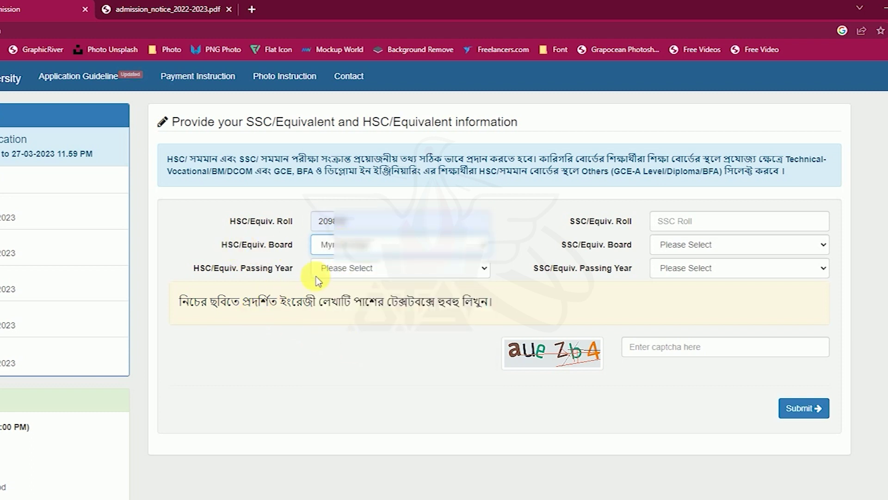
{"action": "left_click", "coordinate": [340, 272]}
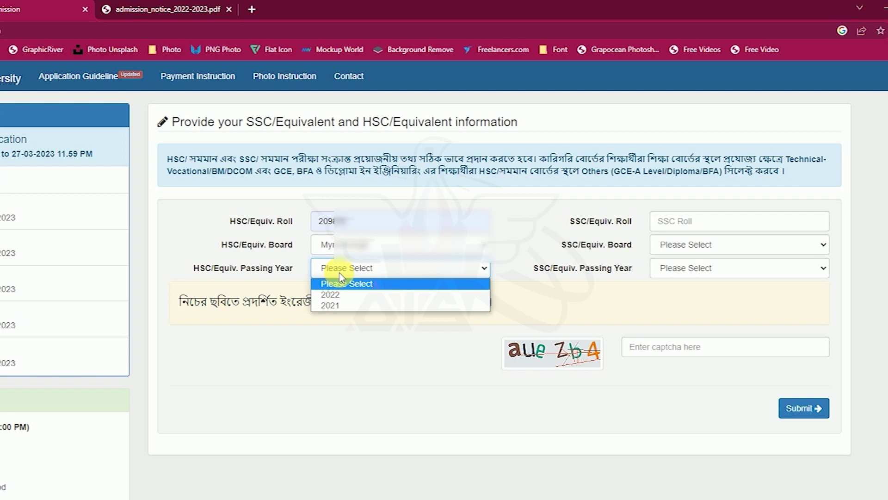
{"action": "left_click", "coordinate": [363, 309]}
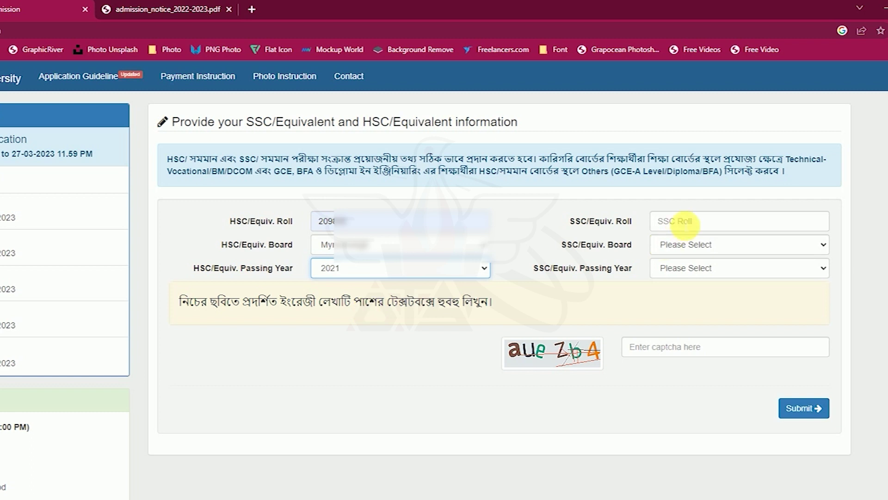
Enter the SSC roll, board Dhaka, passing year 2019, and the captcha text.
{"action": "left_click", "coordinate": [691, 222]}
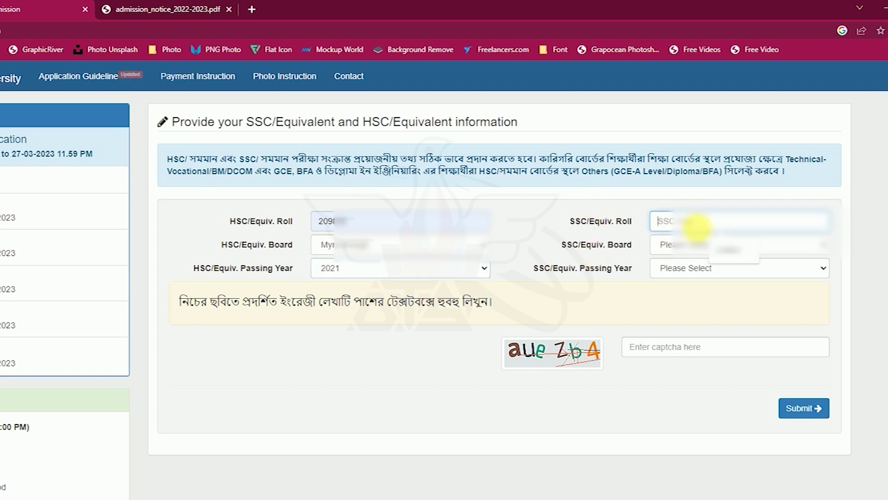
{"action": "left_click", "coordinate": [730, 249]}
{"action": "left_click", "coordinate": [706, 245]}
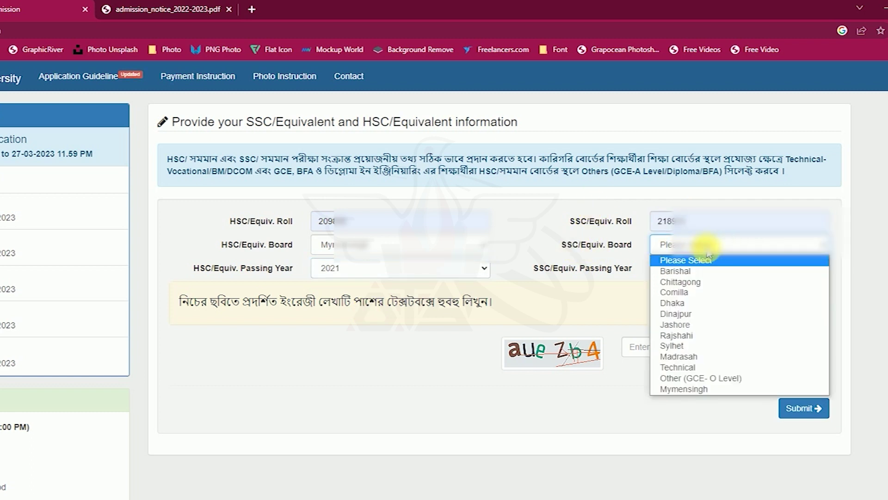
{"action": "left_click", "coordinate": [674, 303]}
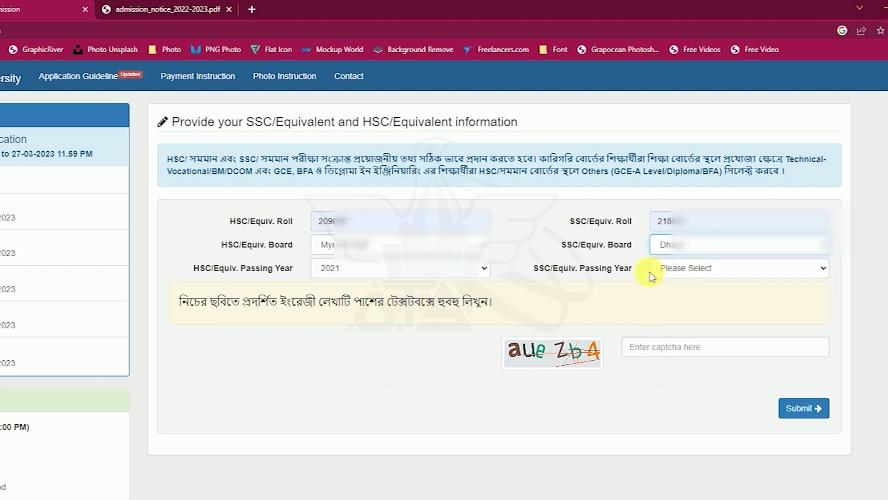
{"action": "left_click", "coordinate": [678, 270]}
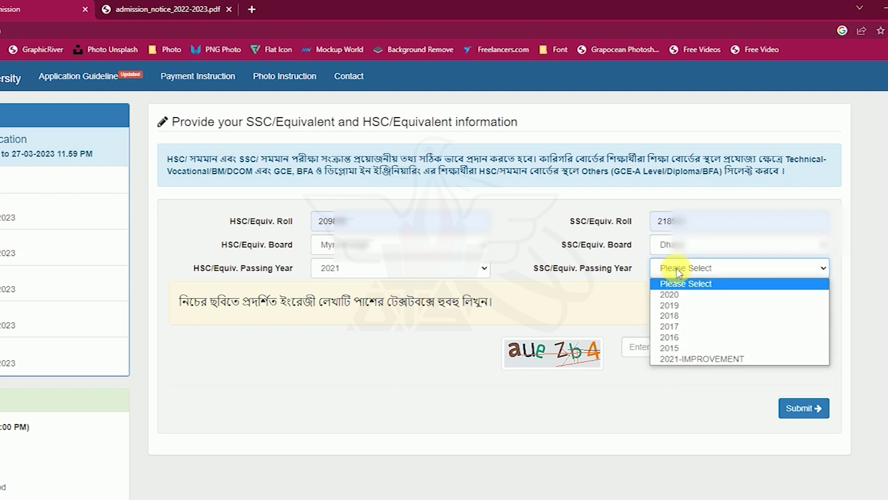
{"action": "left_click", "coordinate": [687, 305]}
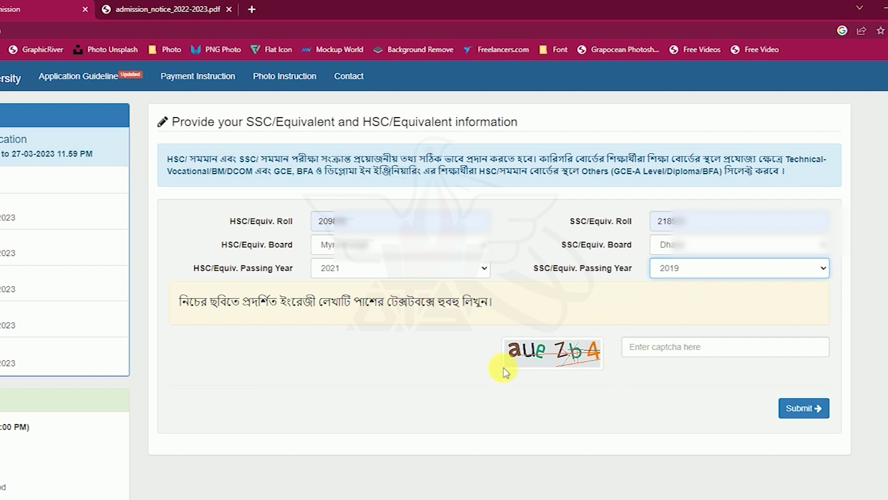
{"action": "left_click", "coordinate": [670, 347]}
{"action": "type", "text": "aueZb4"}
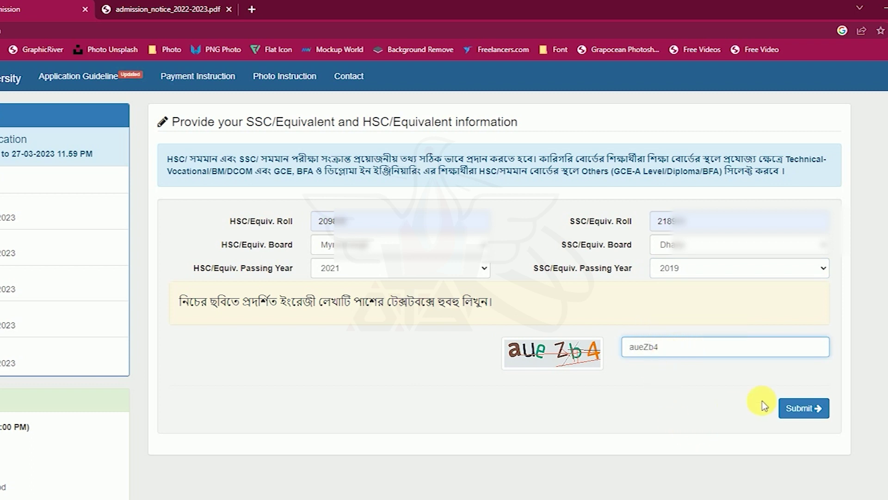
Submit the SSC/HSC details and continue to Mobile No. Verification.
{"action": "left_click", "coordinate": [811, 410]}
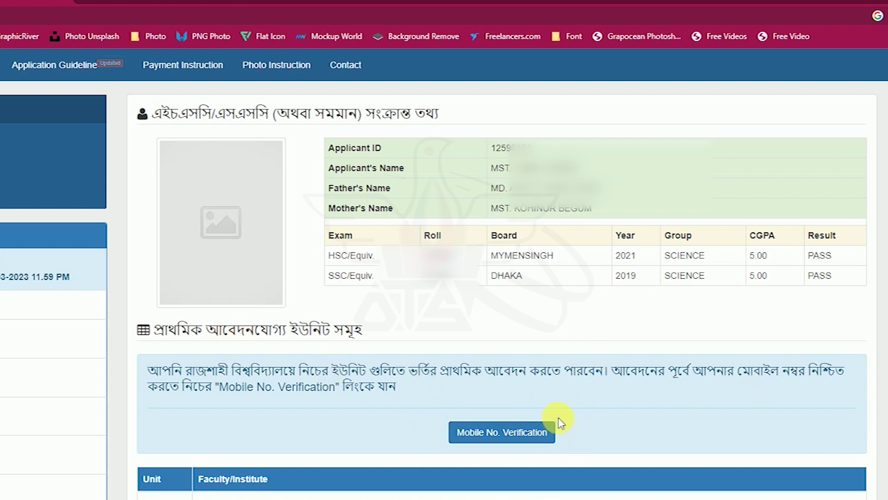
{"action": "left_click", "coordinate": [512, 433]}
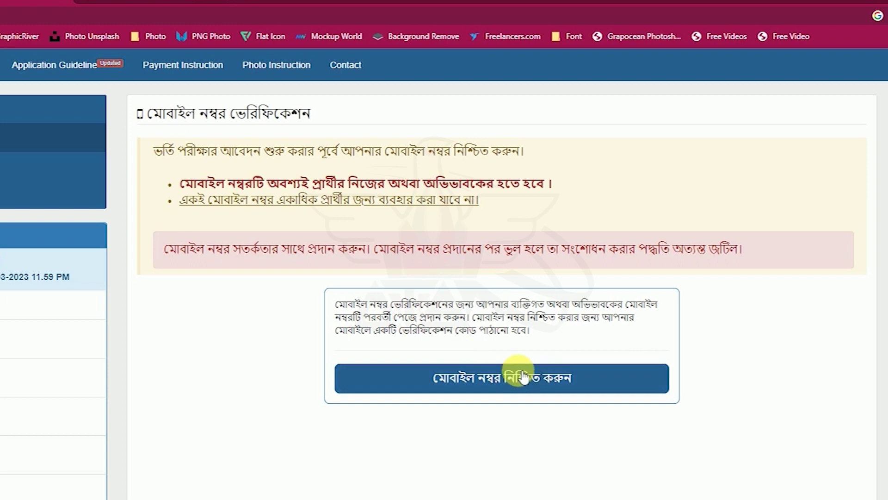
Submit the applicant's mobile number and request a verification code.
{"action": "left_click", "coordinate": [506, 380]}
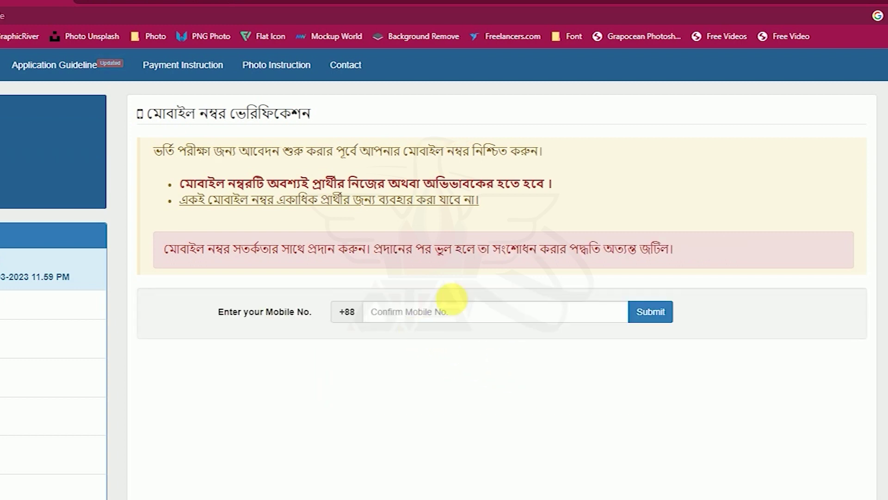
{"action": "left_click", "coordinate": [422, 311]}
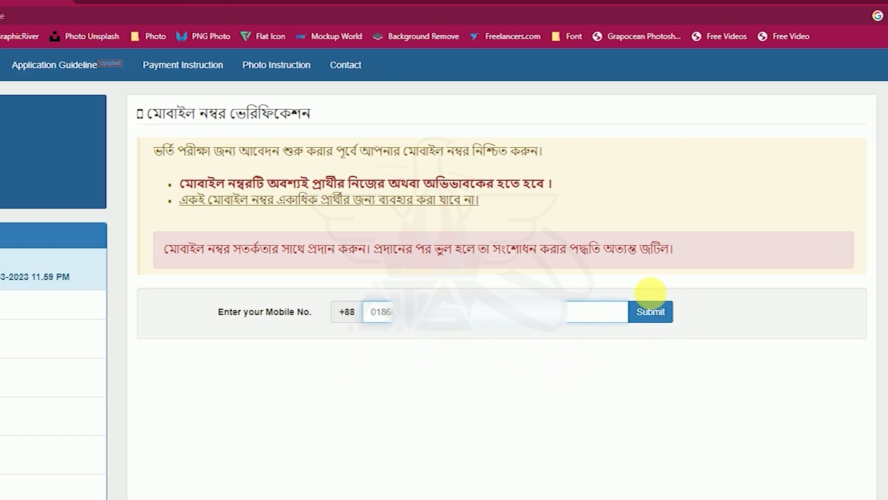
{"action": "left_click", "coordinate": [652, 312]}
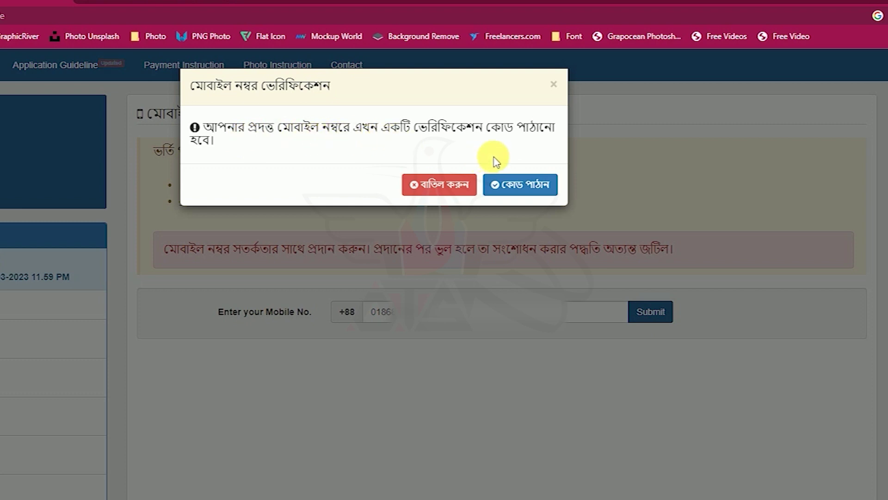
{"action": "left_click", "coordinate": [527, 185]}
Enter the received OTP and verify the mobile number.
{"action": "left_click", "coordinate": [389, 255]}
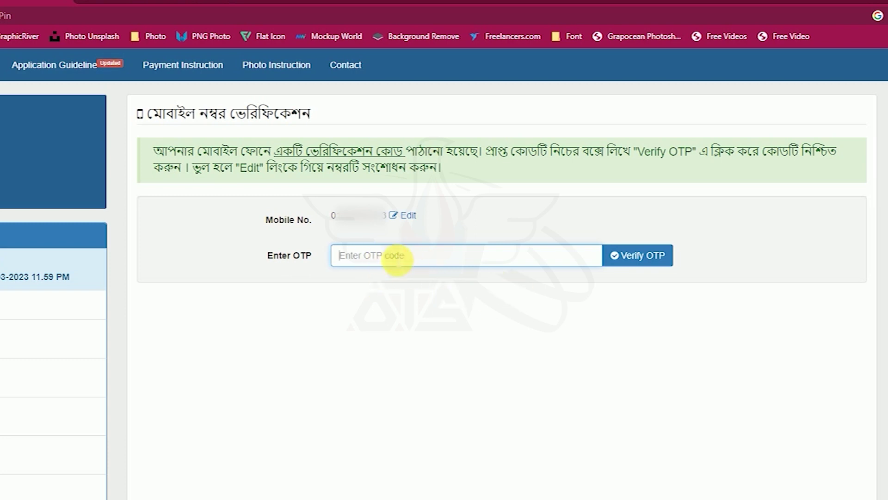
{"action": "left_click", "coordinate": [351, 228]}
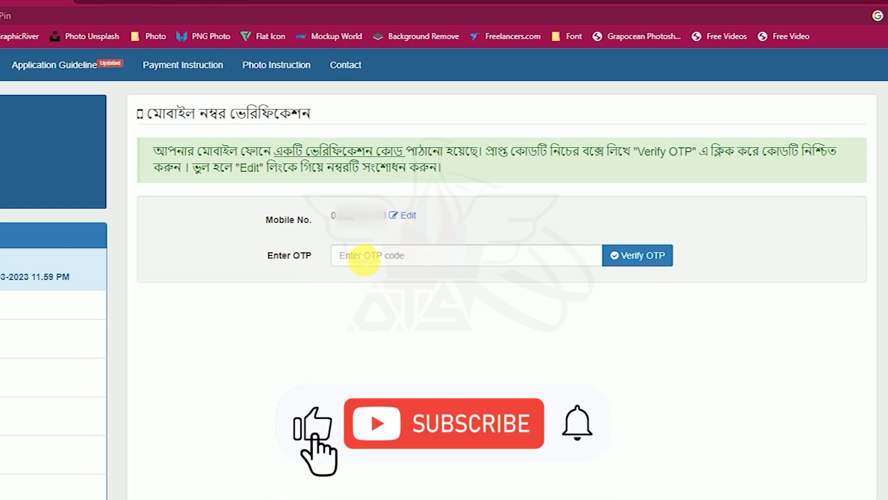
{"action": "left_click", "coordinate": [364, 259]}
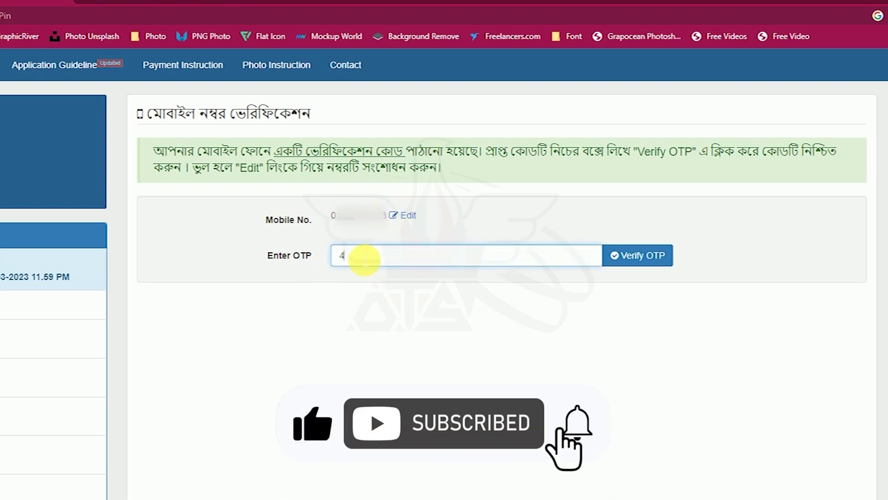
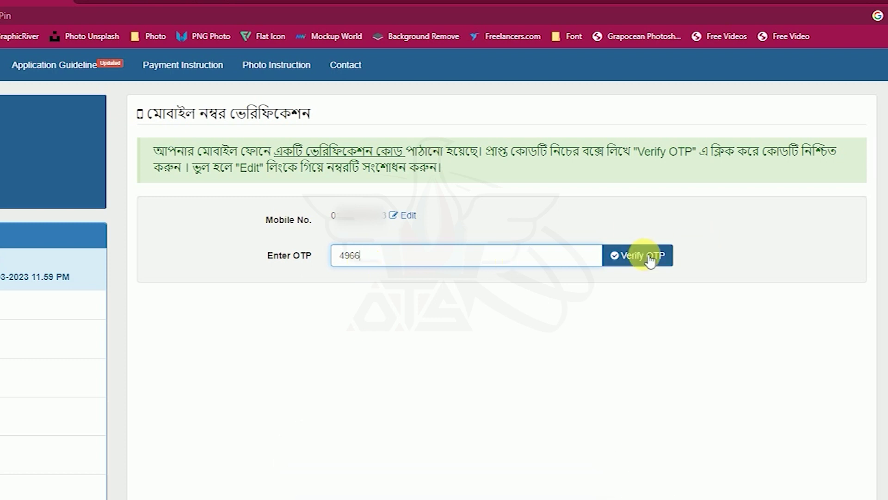
{"action": "left_click", "coordinate": [643, 256]}
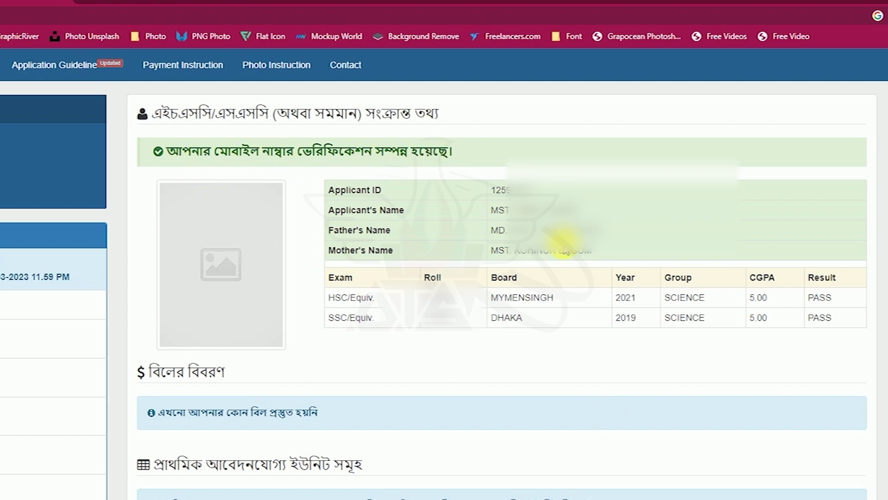
Apply for Unit - A from the applicable units table.
{"action": "scroll", "coordinate": [558, 242], "scroll_direction": "down", "scroll_amount": 5}
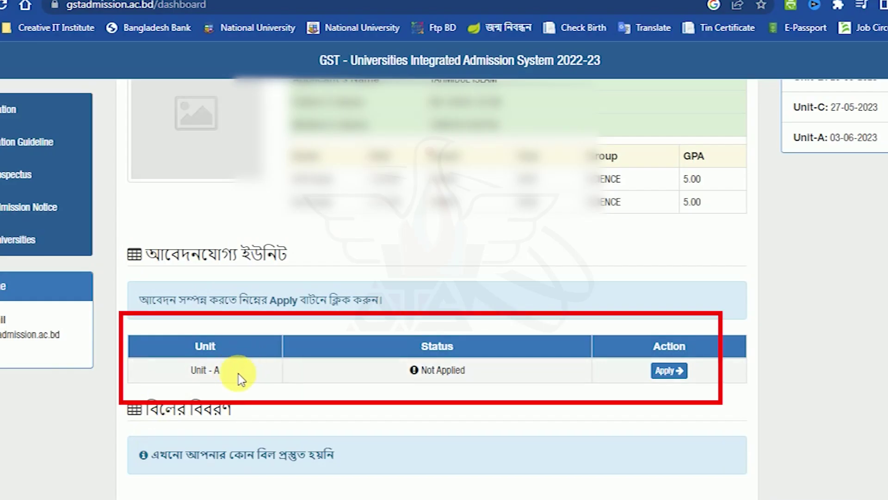
{"action": "left_click", "coordinate": [669, 357]}
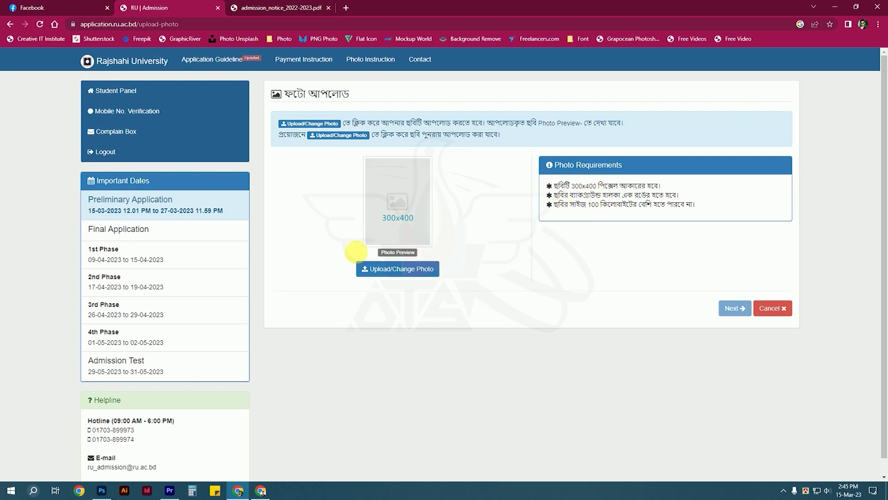
Upload the applicant's portrait photo file as the application photo.
{"action": "left_click", "coordinate": [403, 270]}
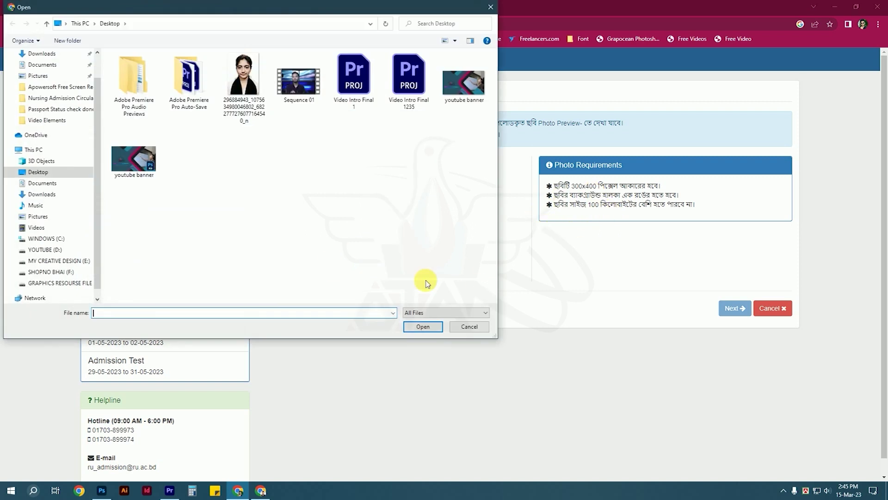
{"action": "left_click", "coordinate": [250, 79]}
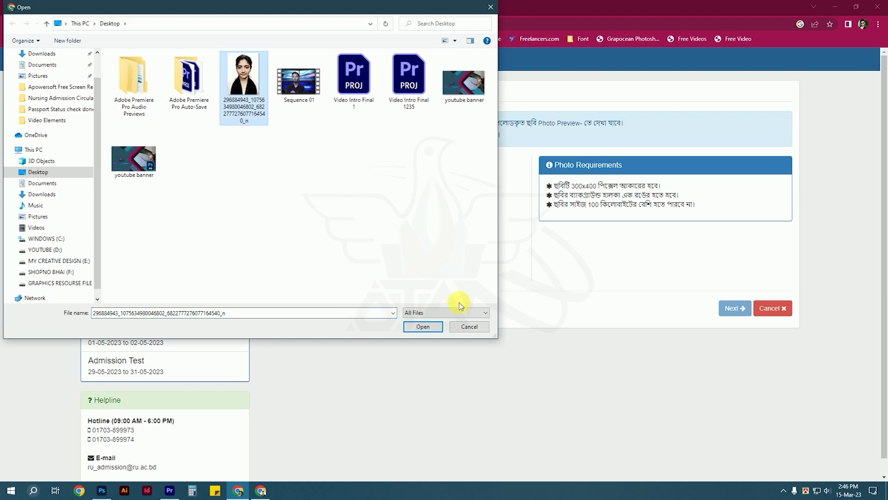
{"action": "left_click", "coordinate": [422, 326]}
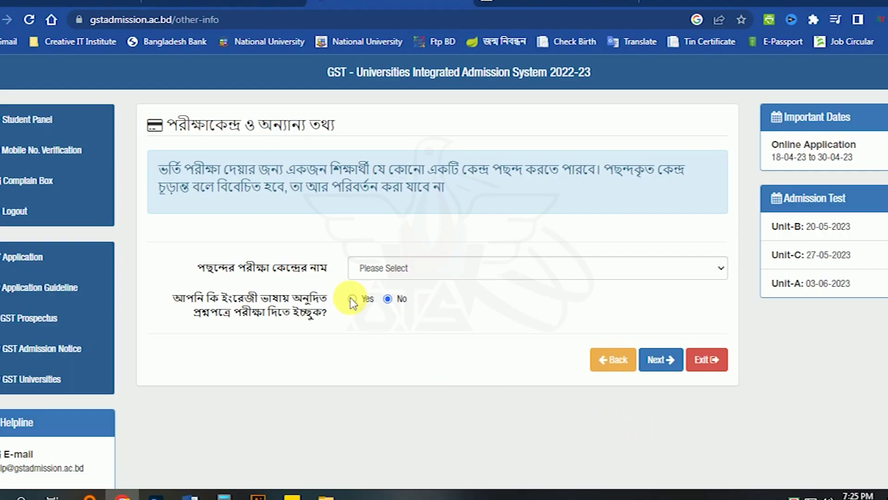
Set the exam centre to Bangamata Sheikh Fojilatunnesa Mujib Science and Technology University, Jamalpur, and submit.
{"action": "left_click", "coordinate": [381, 268]}
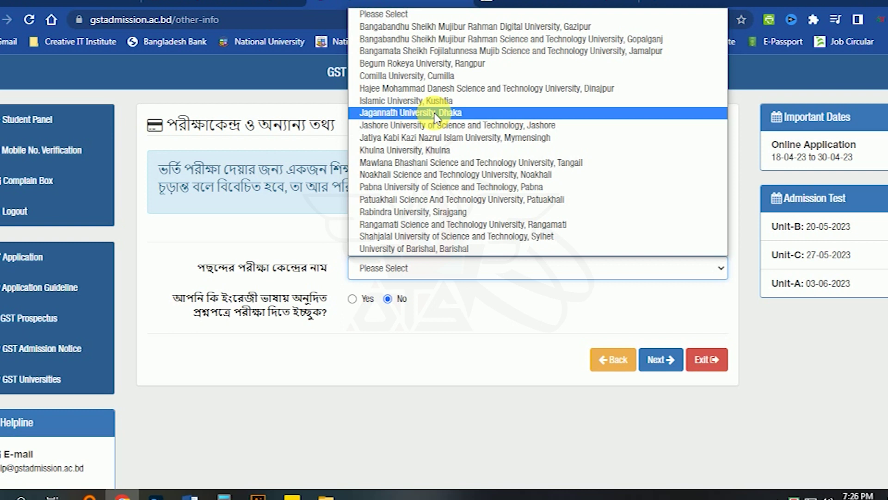
{"action": "left_click", "coordinate": [576, 51]}
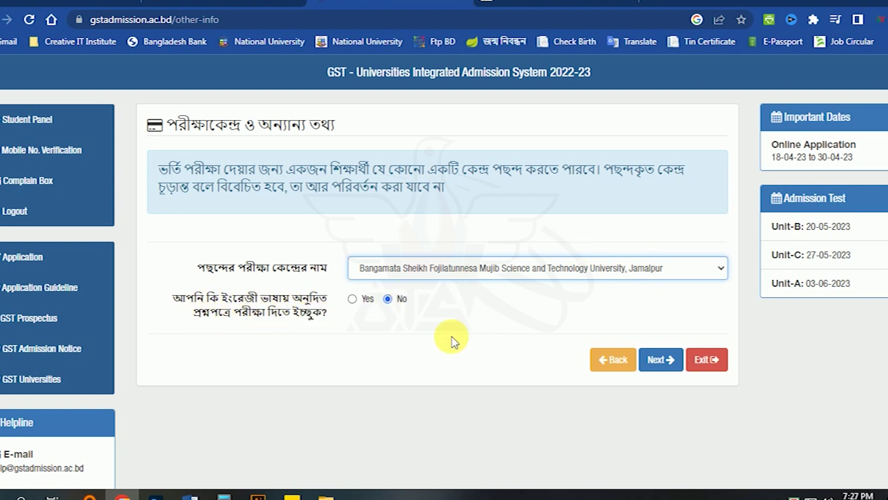
{"action": "scroll", "coordinate": [535, 306], "scroll_direction": "down", "scroll_amount": 1}
{"action": "scroll", "coordinate": [537, 304], "scroll_direction": "up", "scroll_amount": 1}
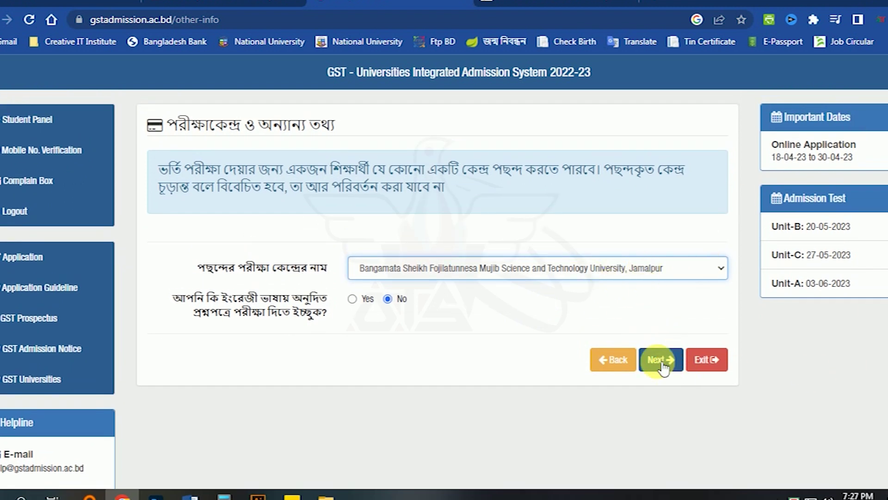
{"action": "left_click", "coordinate": [662, 359]}
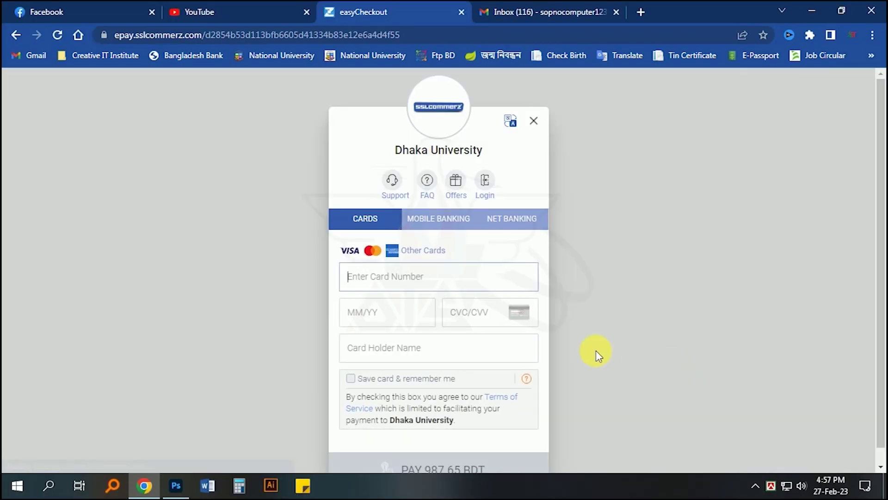
Choose bKash under Mobile Banking and pay 1,530.61 BDT.
{"action": "left_click", "coordinate": [438, 222]}
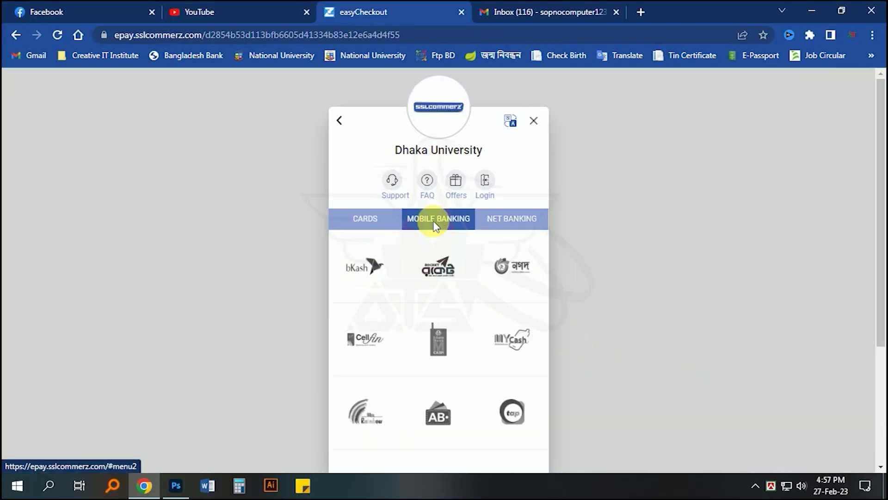
{"action": "left_click", "coordinate": [386, 220]}
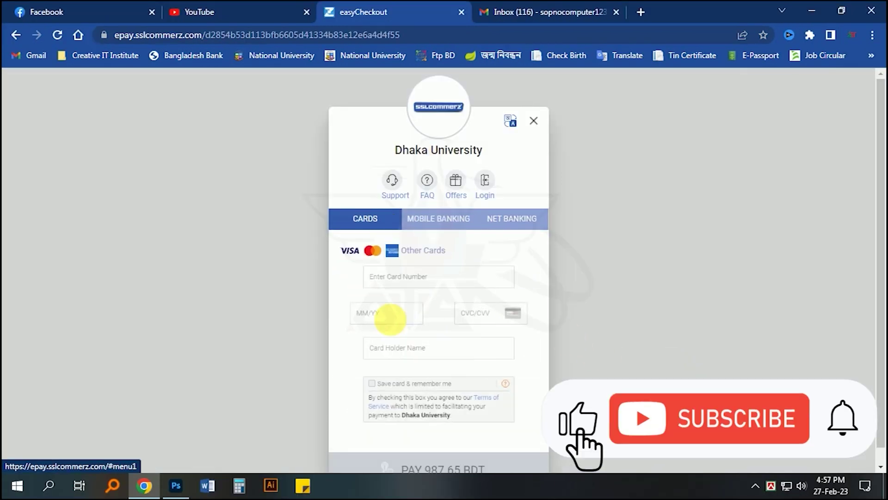
{"action": "left_click", "coordinate": [414, 224]}
{"action": "scroll", "coordinate": [427, 311], "scroll_direction": "down", "scroll_amount": 1}
{"action": "scroll", "coordinate": [400, 203], "scroll_direction": "down", "scroll_amount": 2}
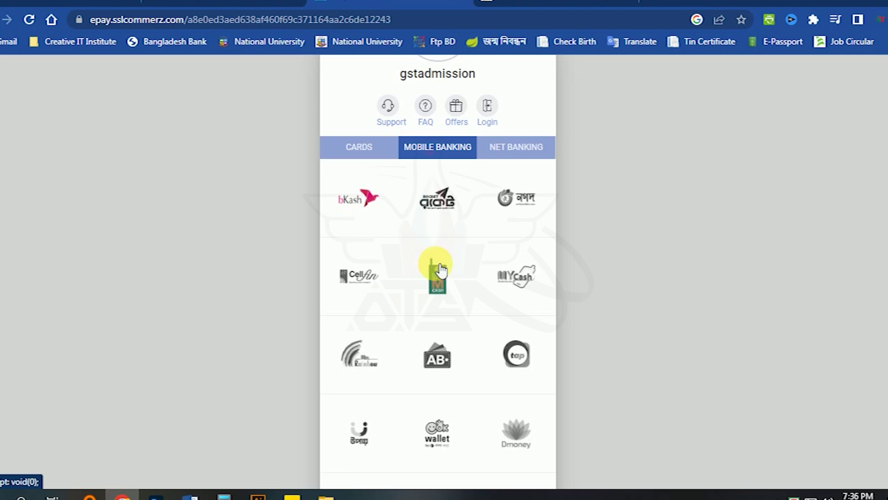
{"action": "scroll", "coordinate": [431, 261], "scroll_direction": "down", "scroll_amount": 3}
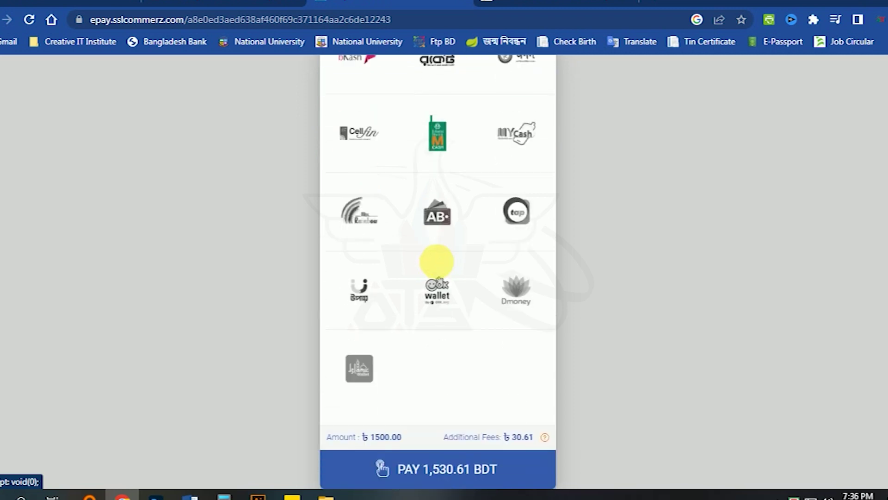
{"action": "left_click", "coordinate": [457, 469]}
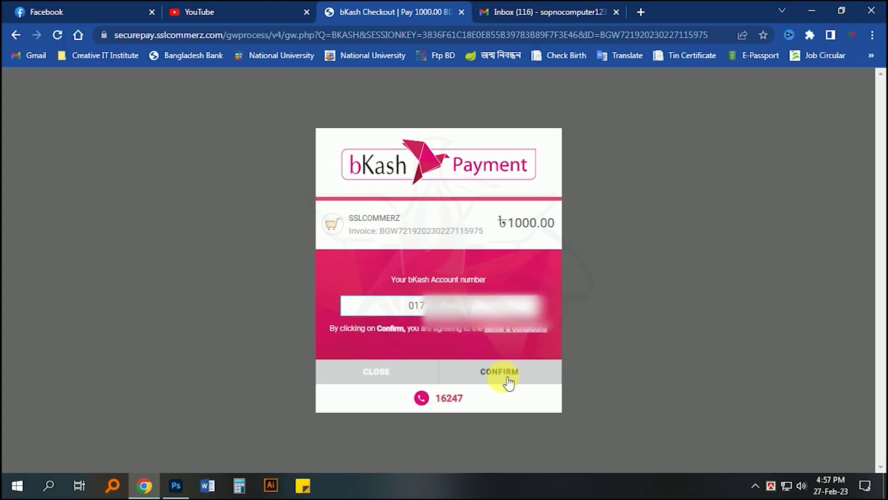
Confirm the bKash account number, verification code and PIN, then open the acknowledgement slip PDF.
{"action": "left_click", "coordinate": [503, 371]}
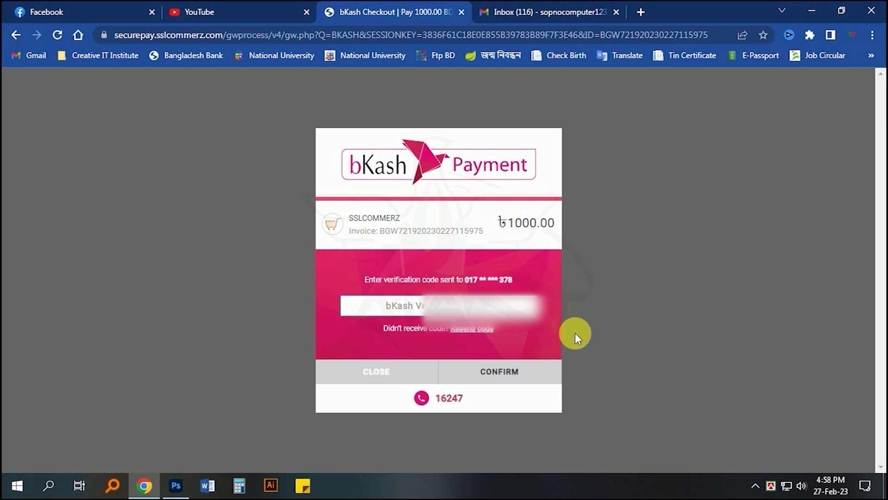
{"action": "left_click", "coordinate": [509, 372]}
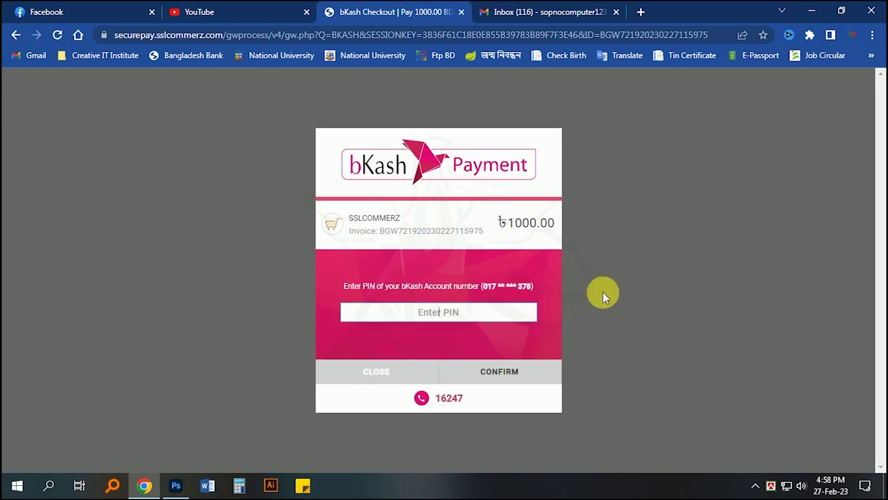
{"action": "type", "text": "•••••"}
{"action": "left_click", "coordinate": [496, 365]}
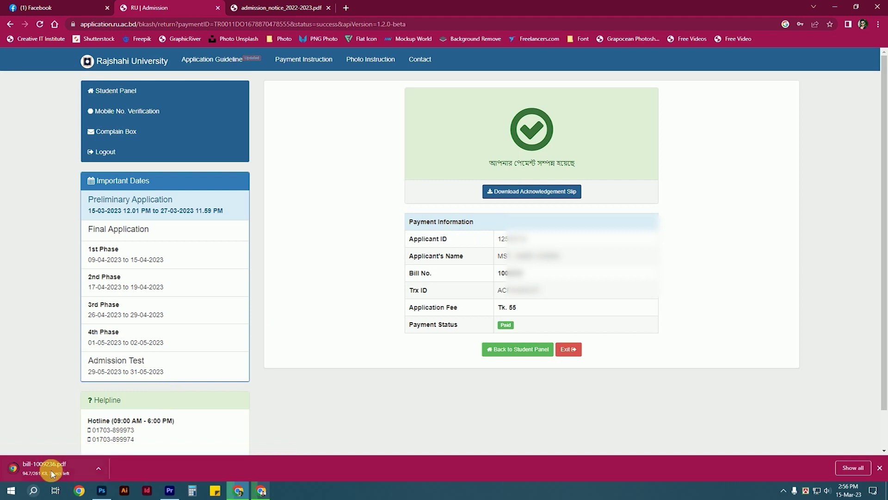
{"action": "left_click", "coordinate": [24, 470]}
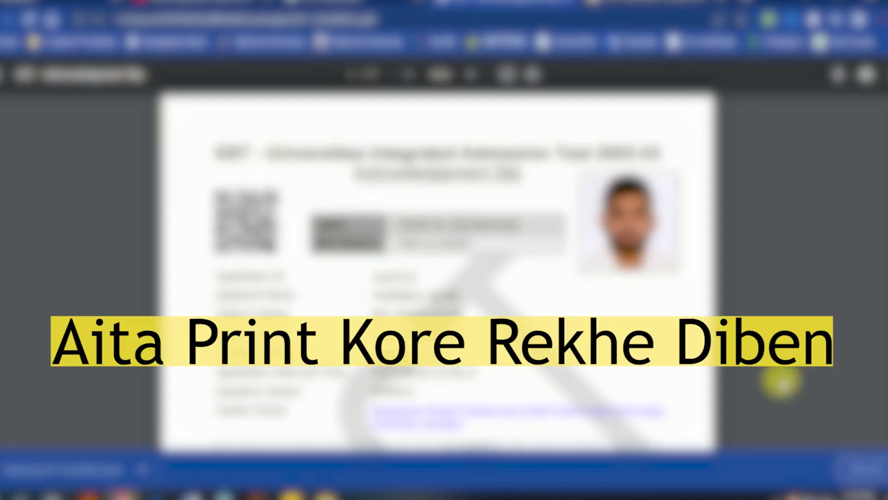